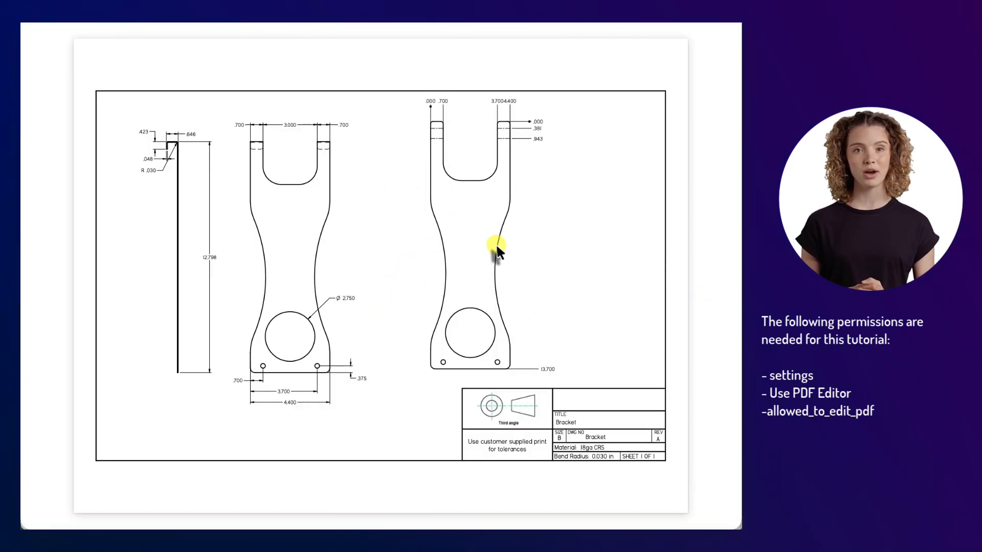
# Close the drawing, enable the Use PDF editor option in the system settings, and save the settings
pyautogui.press('super+w')
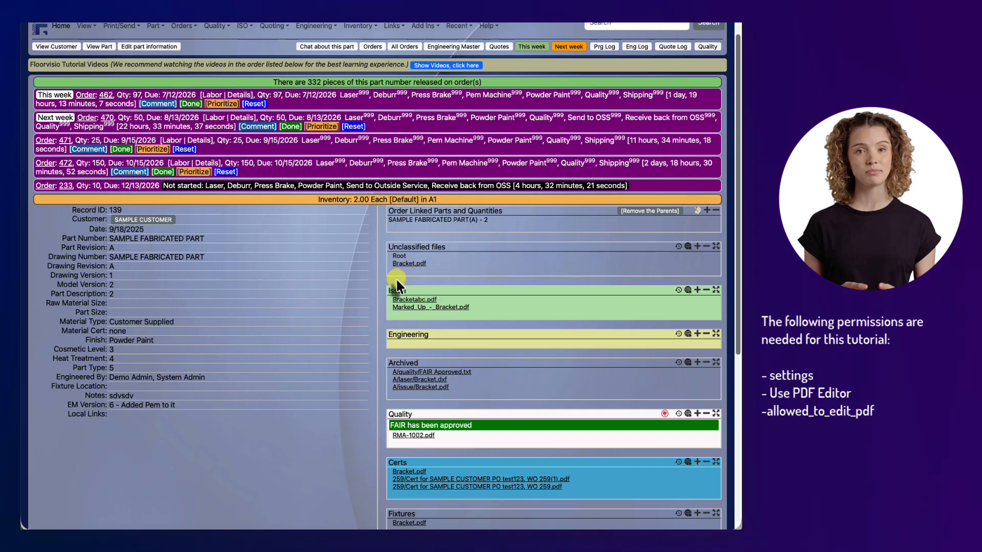
pyautogui.scroll(1, 397, 280)
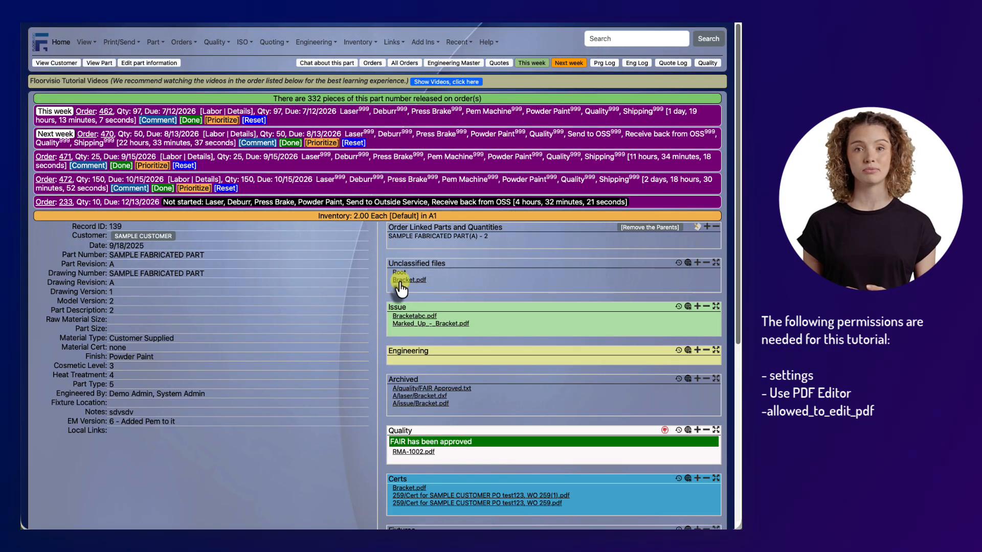
pyautogui.click(88, 43)
pyautogui.moveTo(101, 285)
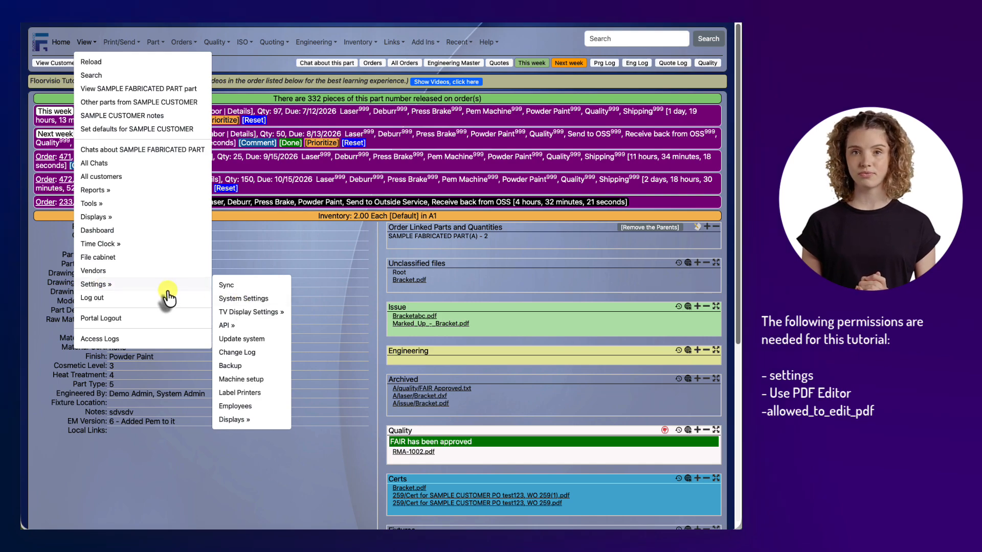
pyautogui.click(251, 297)
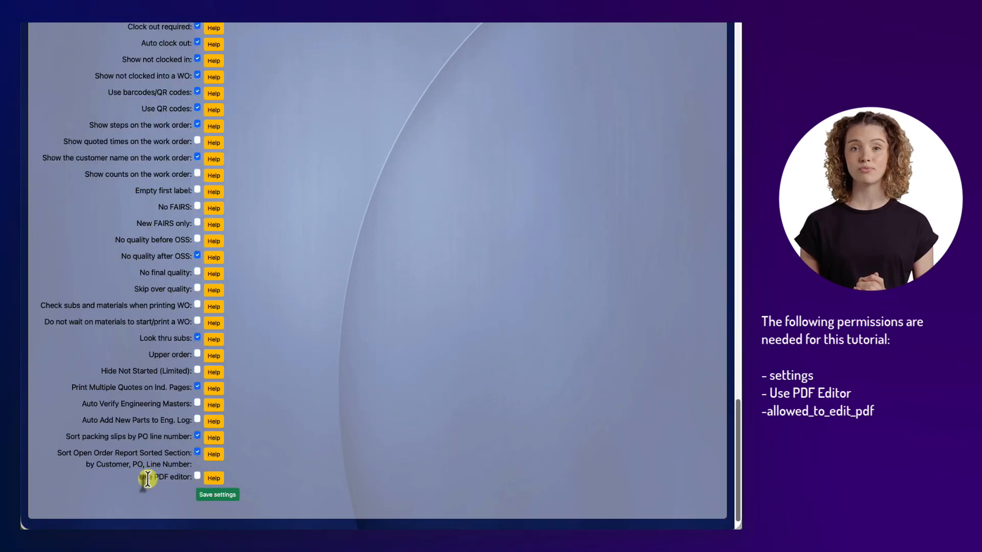
pyautogui.click(197, 476)
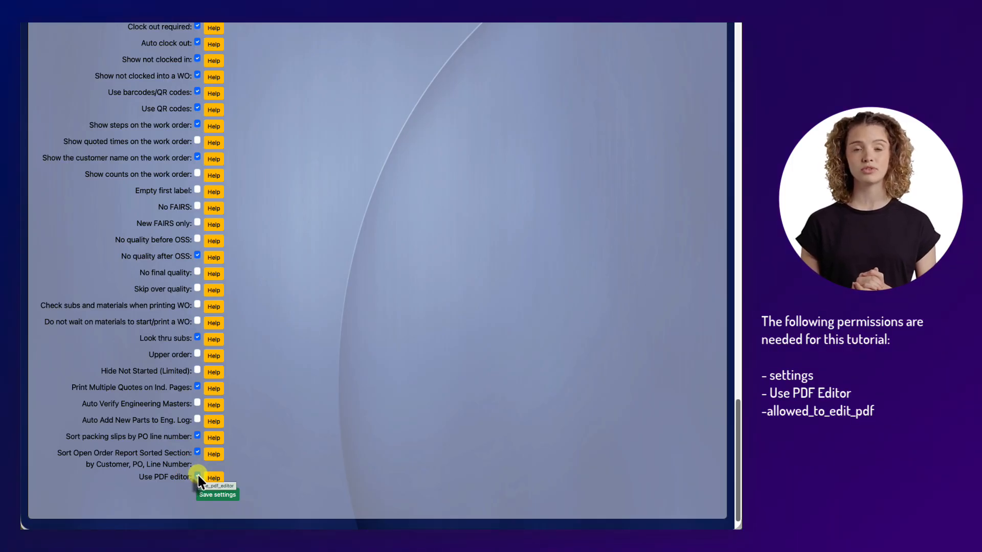
pyautogui.click(217, 496)
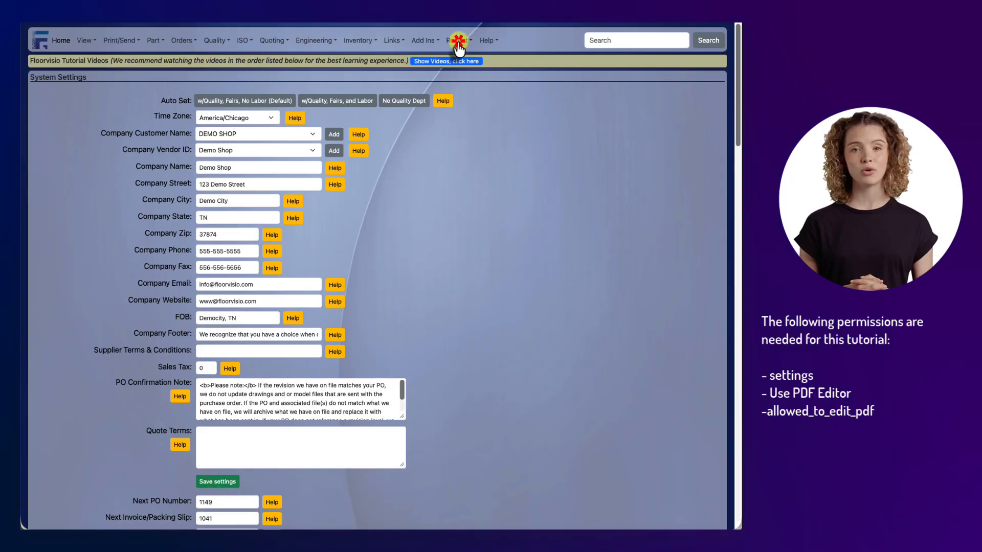
# Return to the recent SAMPLE FABRICATED PART record and view its Marked_Up_-_Bracket.pdf issue file, closing it when done
pyautogui.click(459, 45)
pyautogui.click(462, 58)
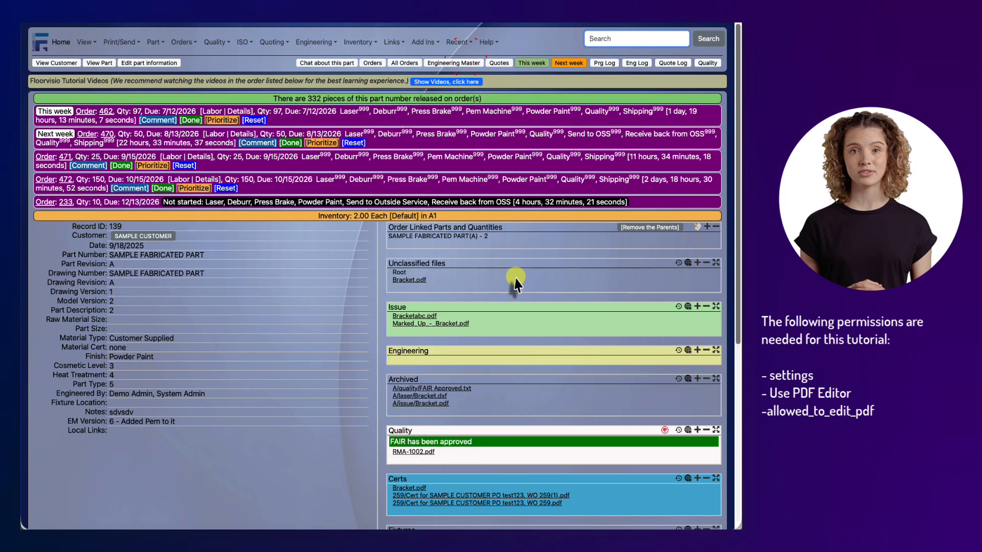
pyautogui.click(420, 281)
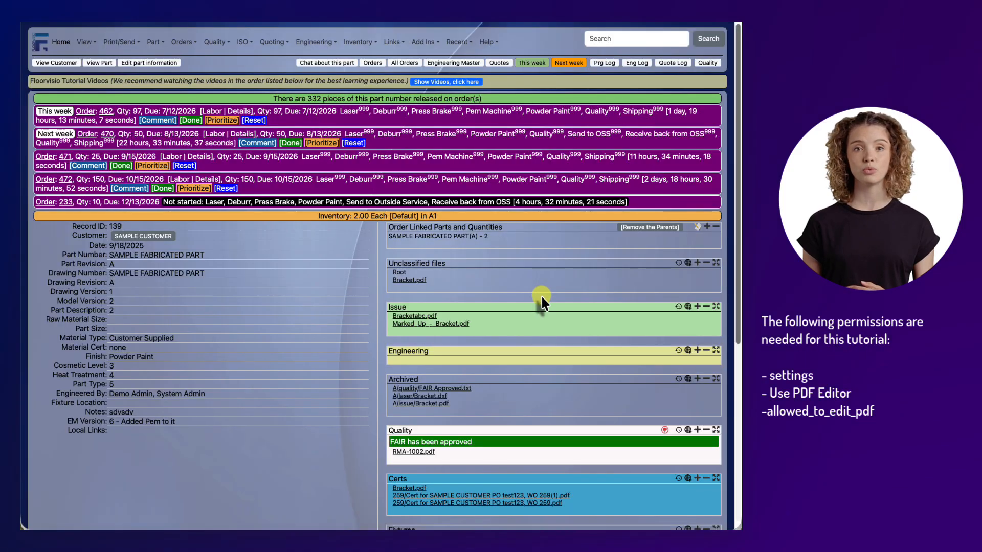
pyautogui.click(453, 323)
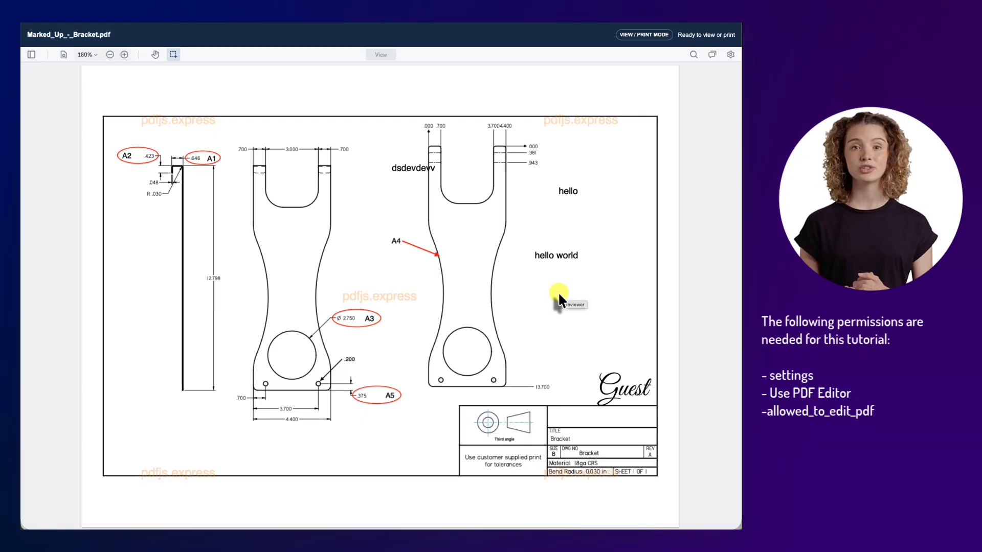
pyautogui.press('super+w')
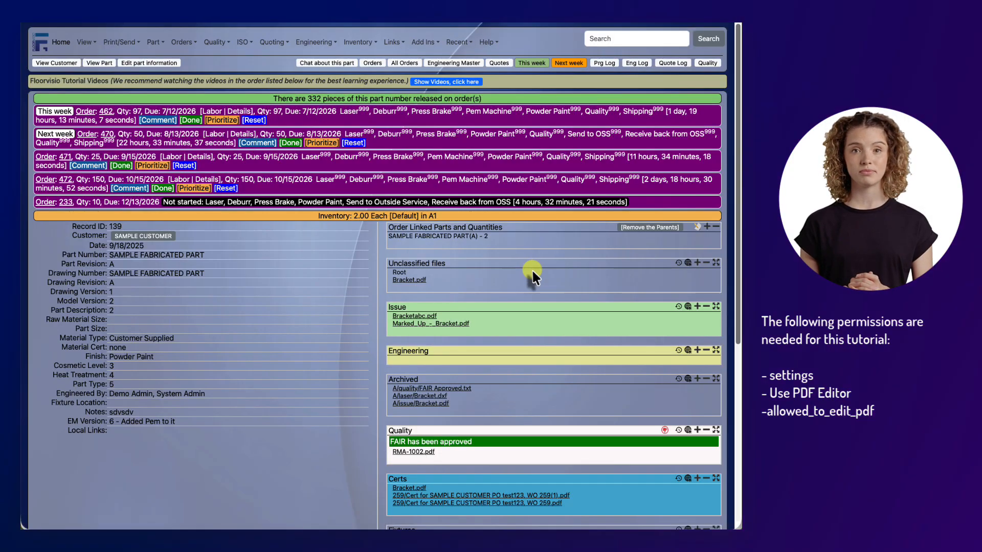
# Open the active demo administrator's employee record for editing from the employee settings
pyautogui.scroll(-1, 524, 260)
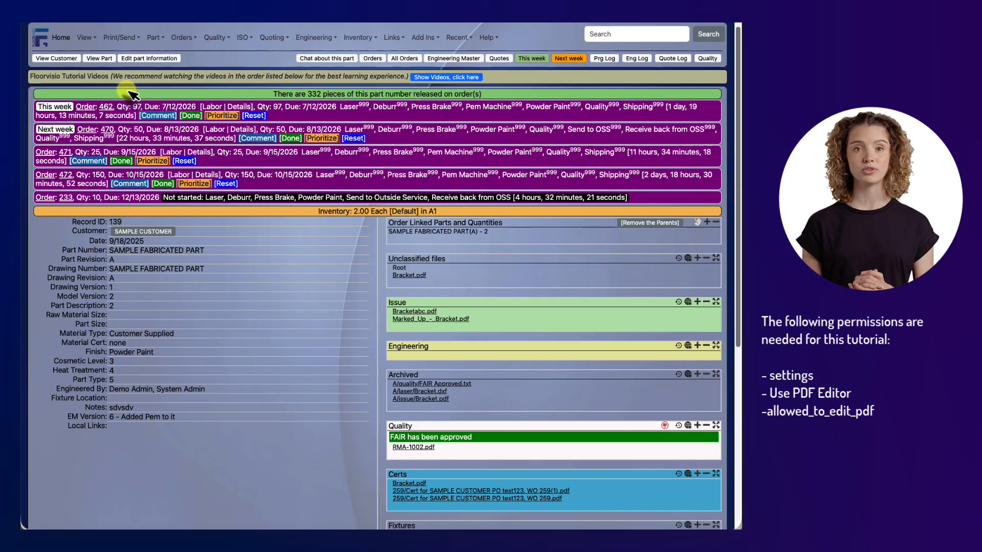
pyautogui.click(84, 38)
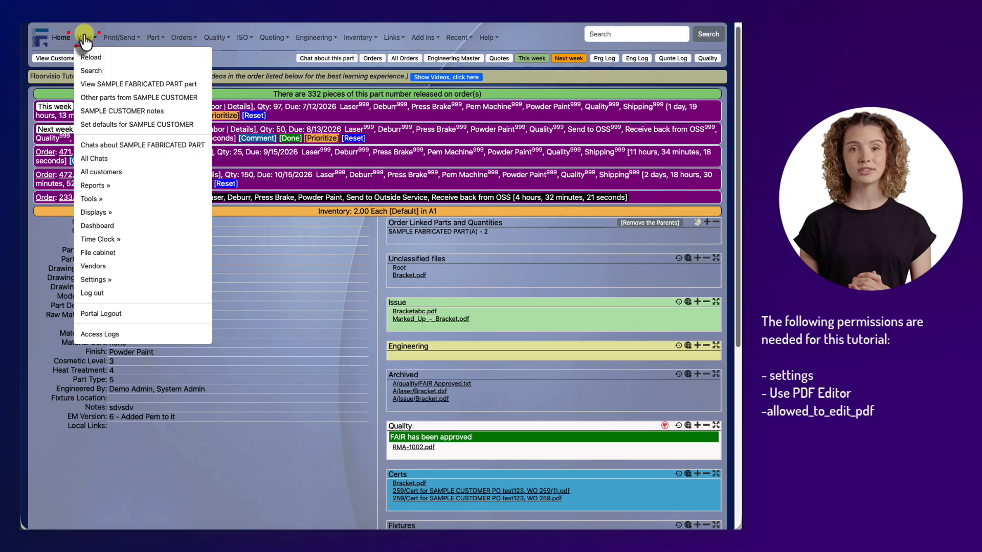
pyautogui.moveTo(173, 280)
pyautogui.moveTo(229, 321)
pyautogui.click(241, 402)
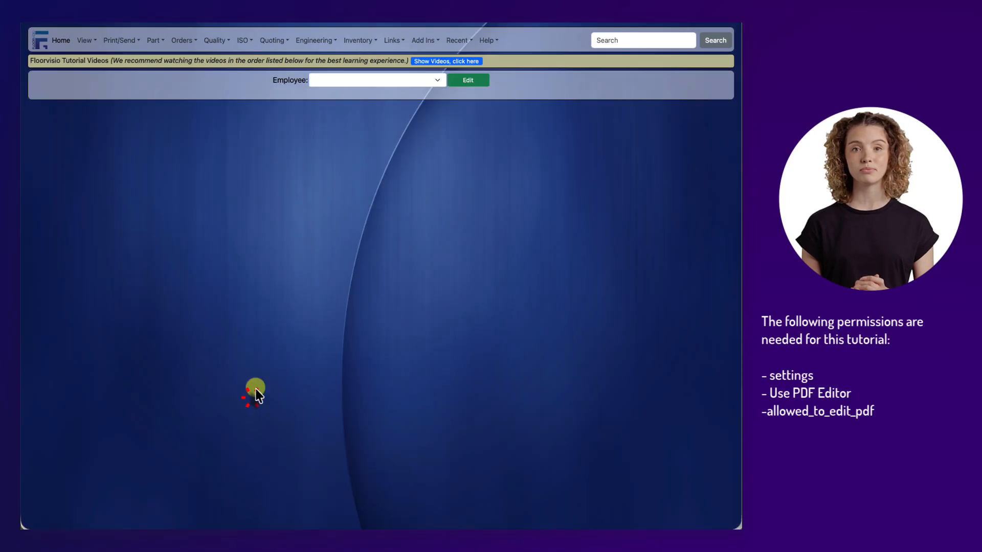
pyautogui.click(407, 80)
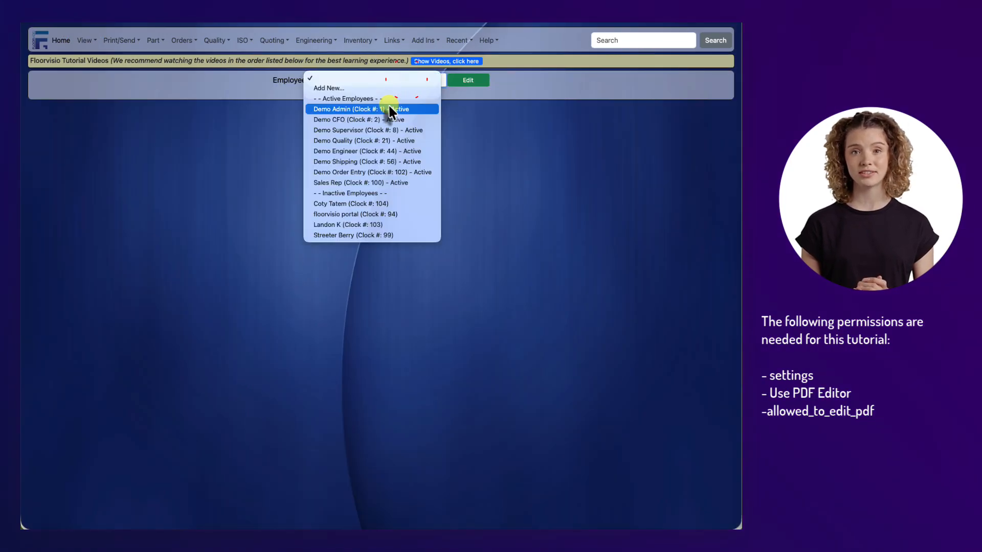
pyautogui.click(389, 105)
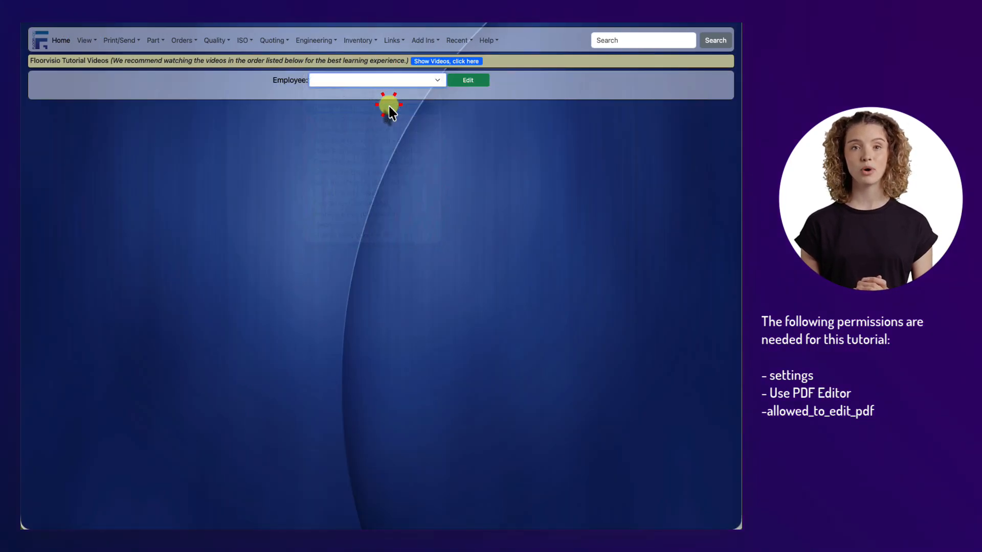
pyautogui.click(468, 81)
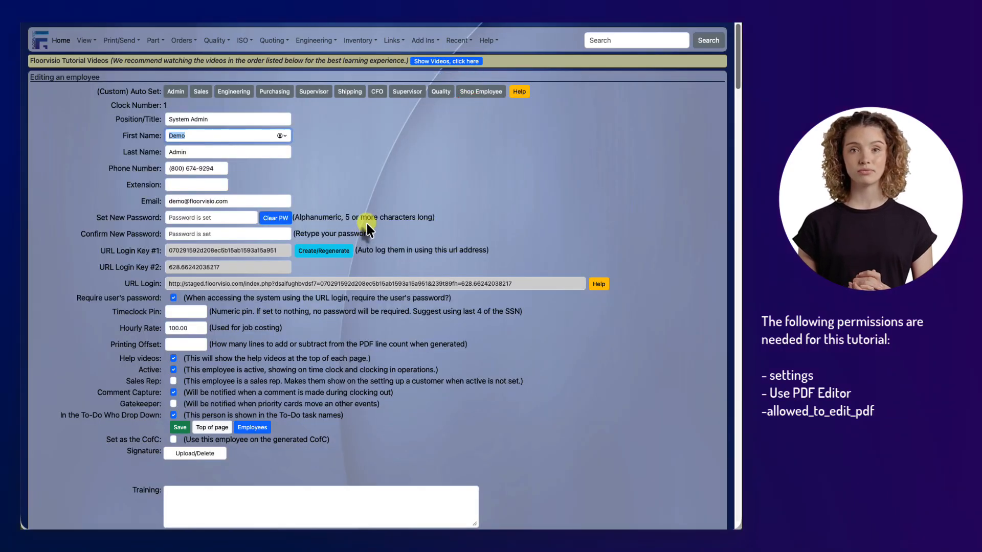
# Find the PDF Editing permissions by searching the page for "pdf e", enable allowed_to_edit_pdf, and save the employee
pyautogui.press('super+f')
pyautogui.write('pdf')
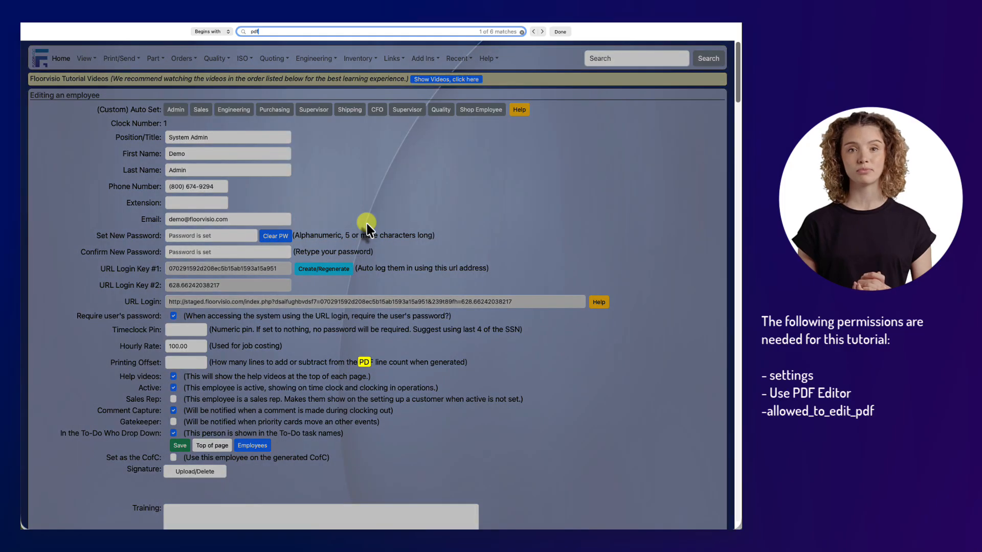
pyautogui.write(' e')
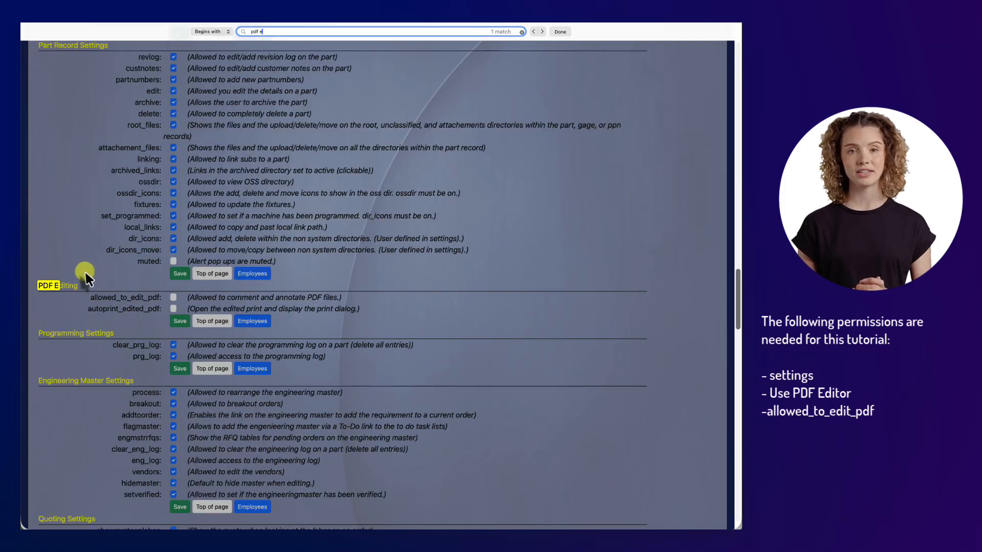
pyautogui.moveTo(93, 297); pyautogui.dragTo(158, 297)
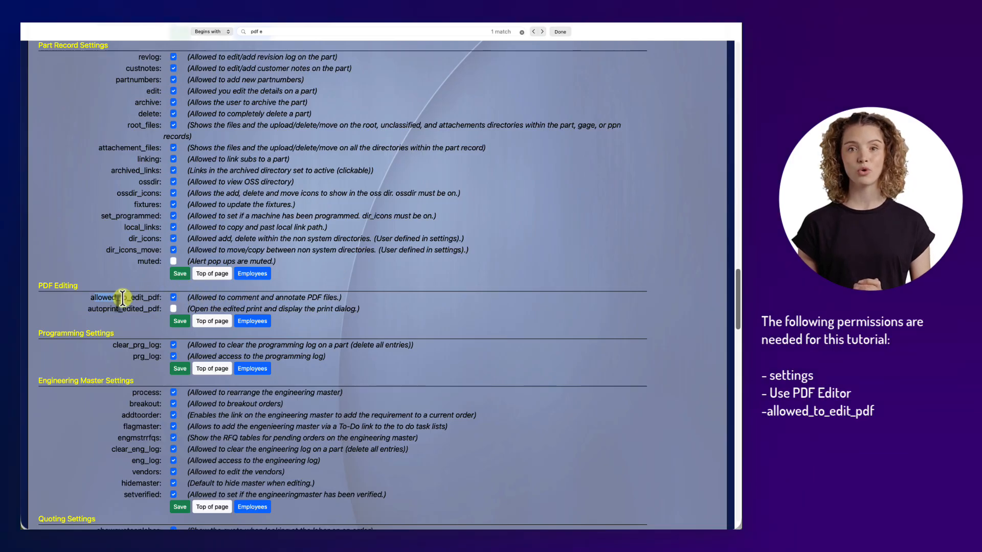
pyautogui.click(180, 321)
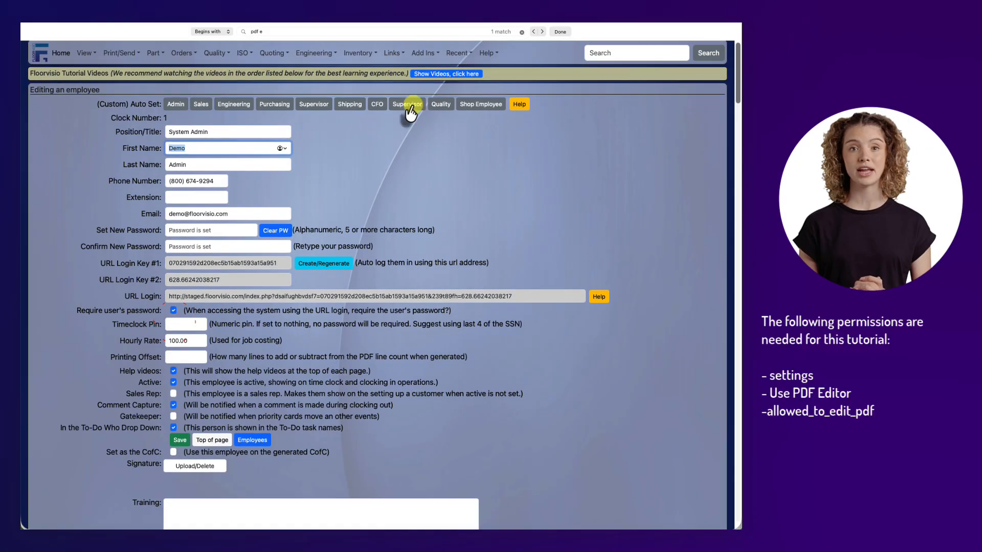
# Reopen the recent SAMPLE FABRICATED PART record and open its issue file Bracketabc.pdf for annotation
pyautogui.click(459, 53)
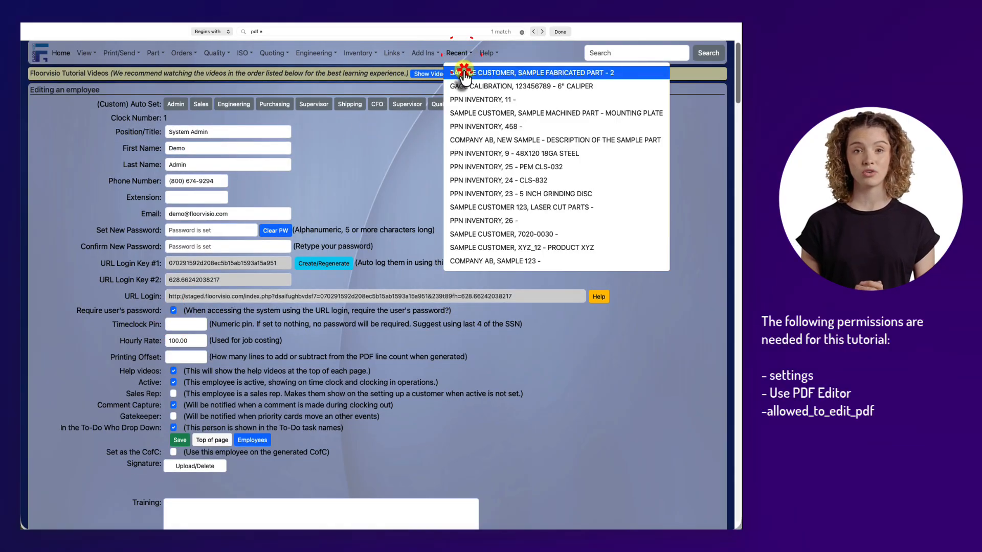
pyautogui.click(464, 74)
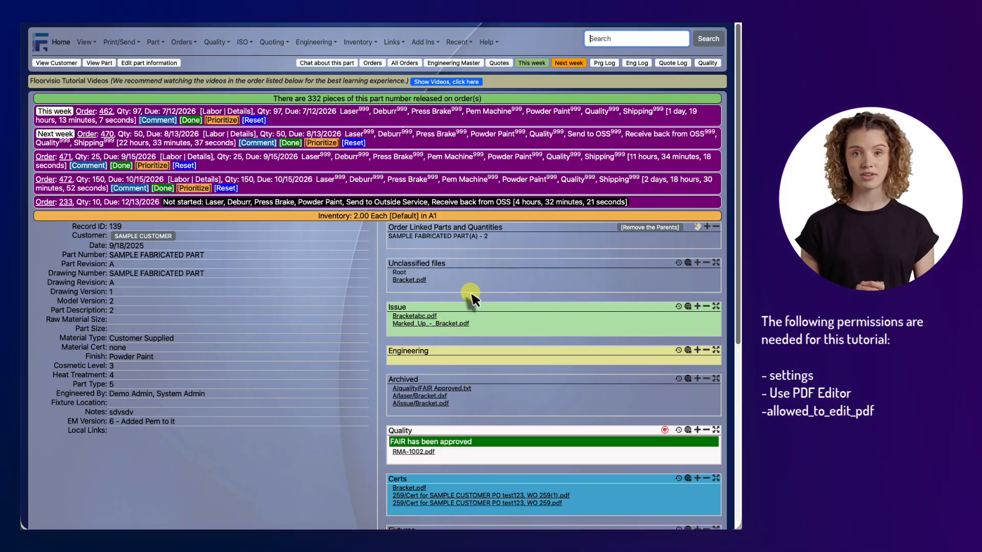
pyautogui.click(431, 315)
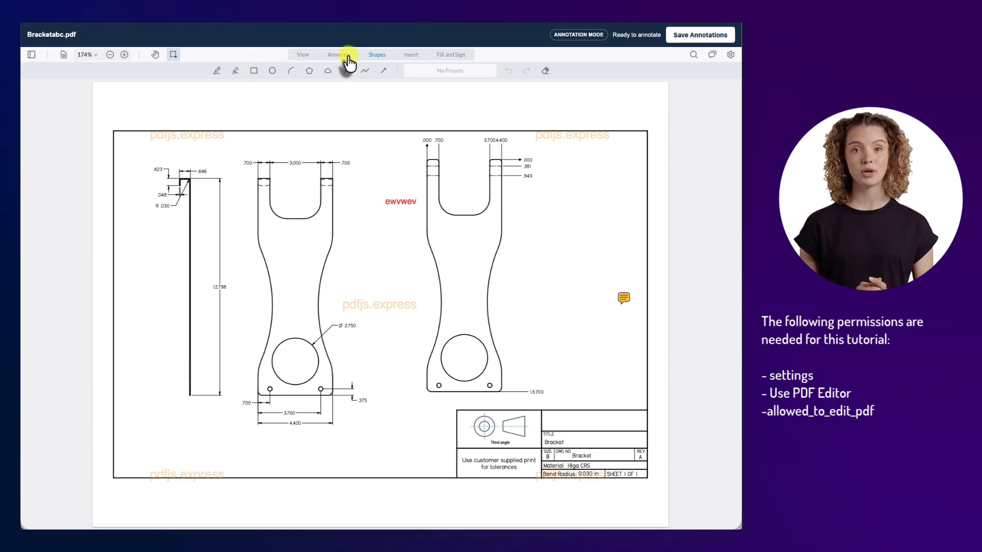
# Draw a rectangle from the gap between the two bracket views across the second view's neck, with an orange stroke and no fill
pyautogui.click(254, 71)
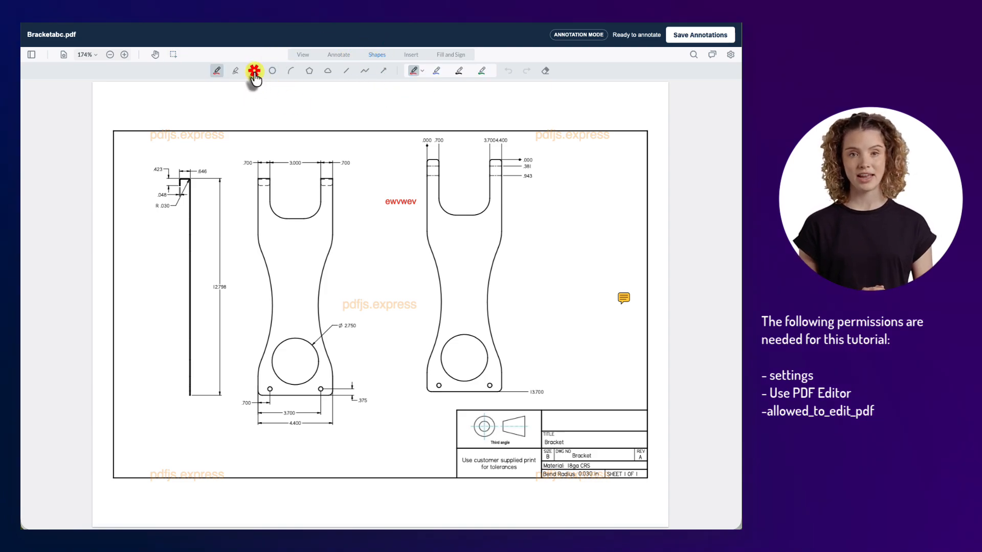
pyautogui.moveTo(356, 217)
pyautogui.mouseDown()
pyautogui.moveTo(382, 245)
pyautogui.moveTo(466, 281)
pyautogui.mouseUp()
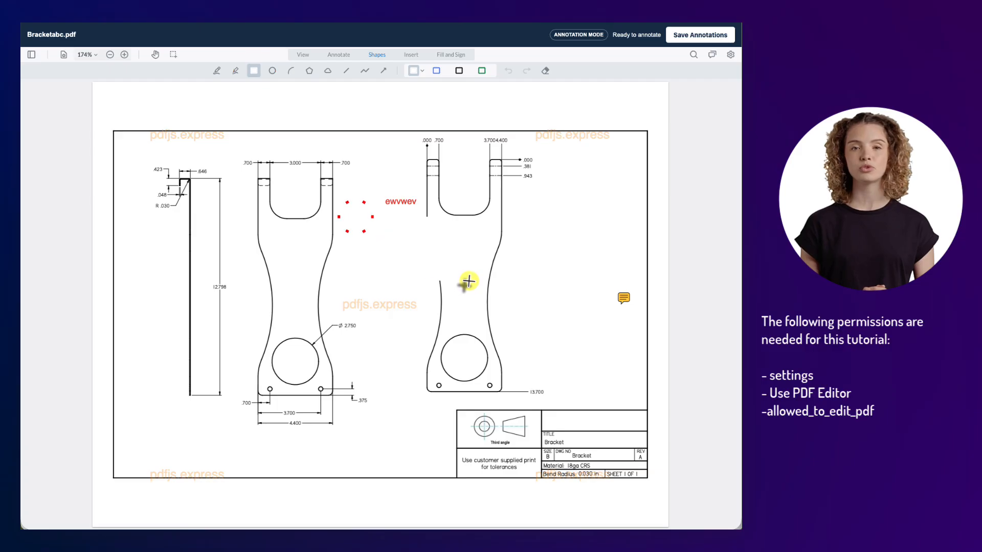
pyautogui.click(434, 266)
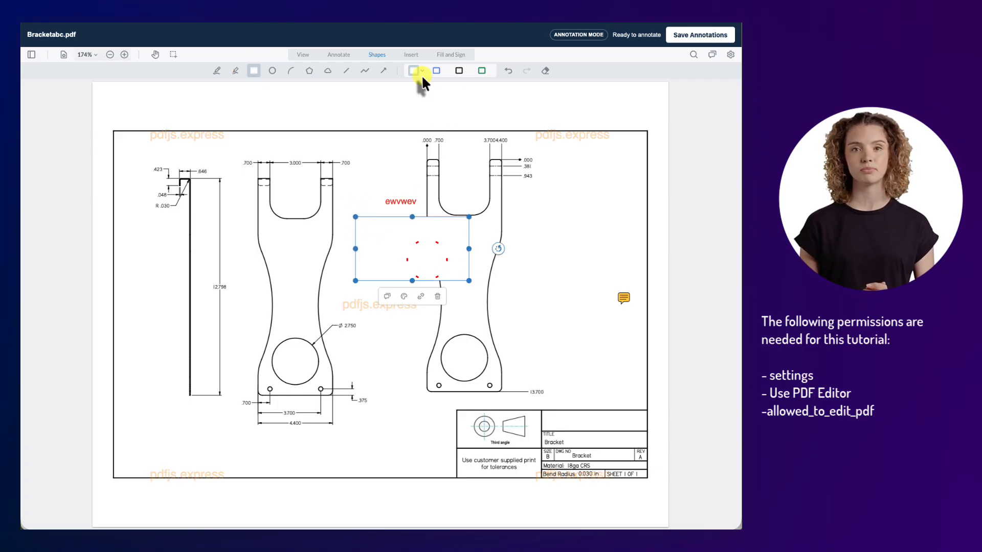
pyautogui.click(404, 297)
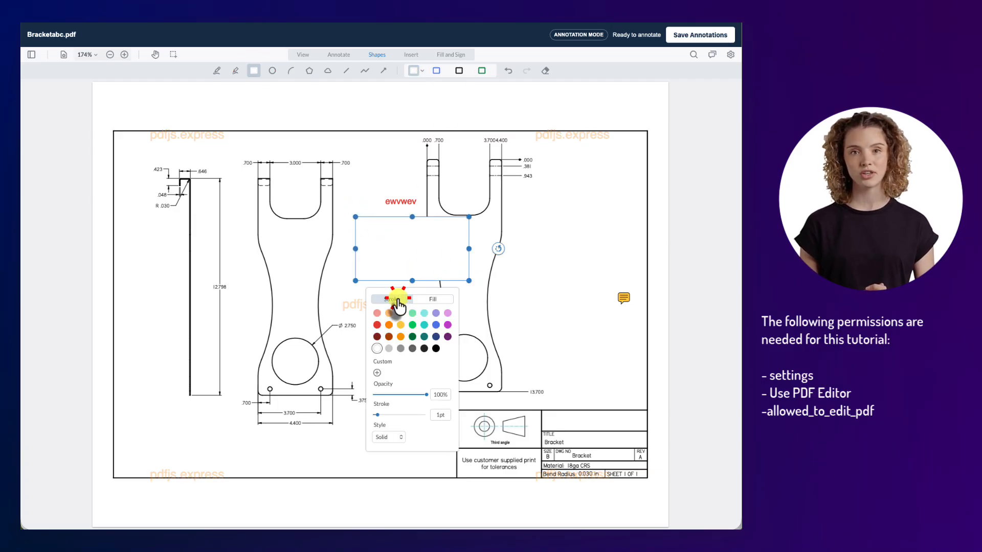
pyautogui.click(388, 327)
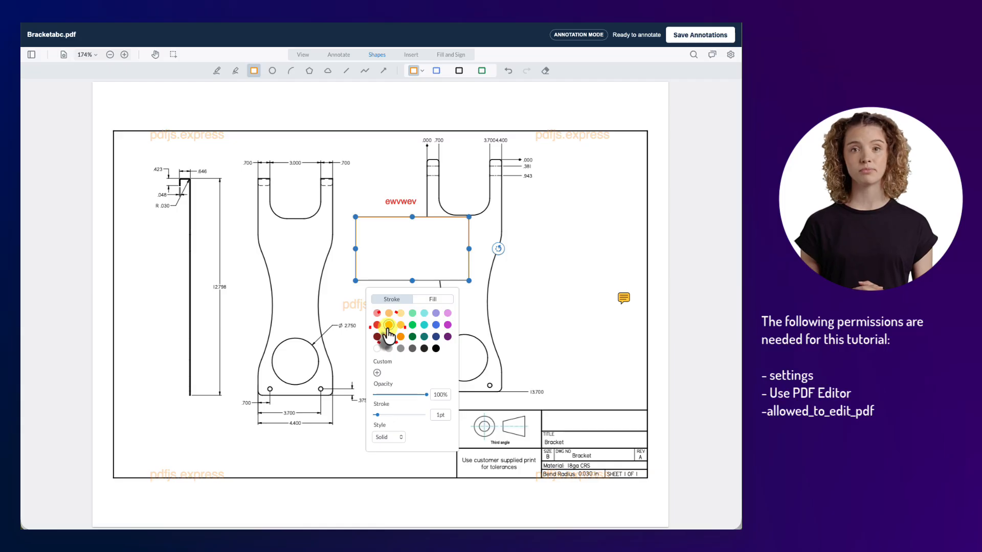
pyautogui.click(444, 297)
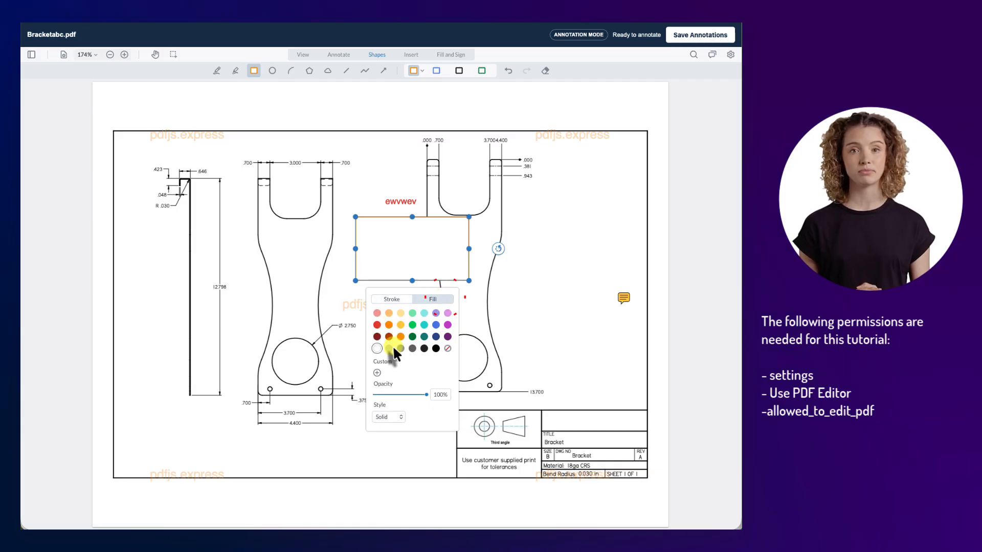
pyautogui.click(446, 348)
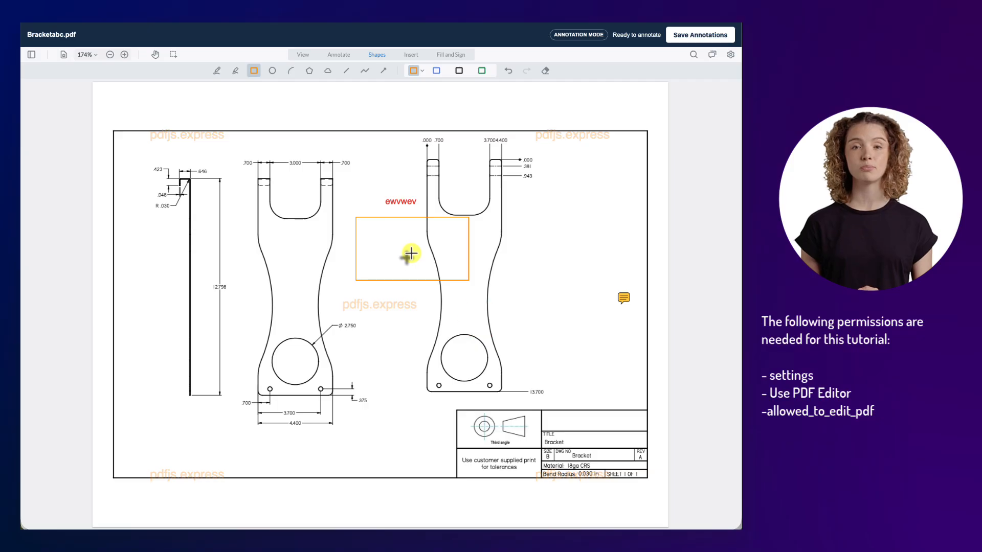
# Draw a red arrow from the blank area beside the second bracket view to the orange rectangle's nearest edge
pyautogui.click(383, 71)
pyautogui.moveTo(556, 215)
pyautogui.mouseDown()
pyautogui.moveTo(506, 243)
pyautogui.moveTo(468, 249)
pyautogui.mouseUp()
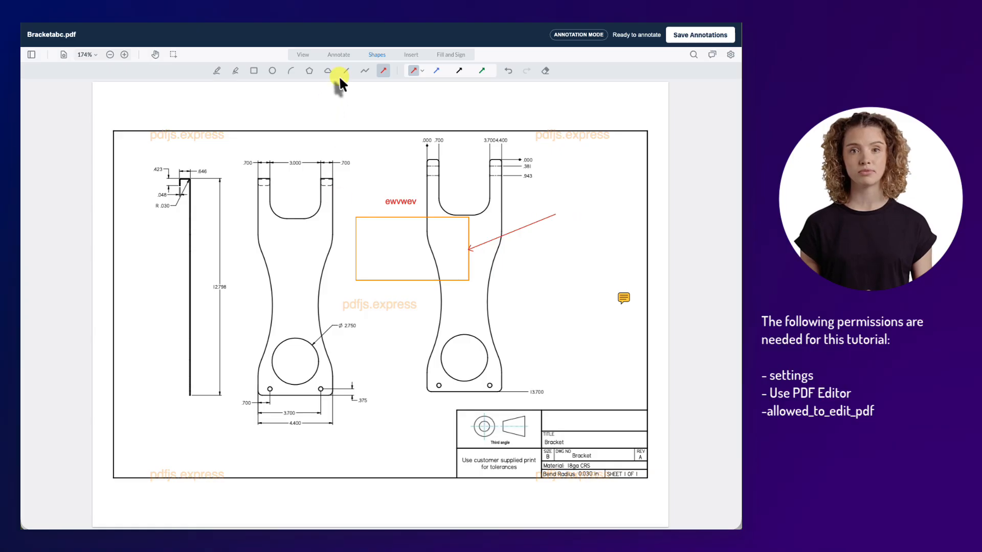
# Add the black text annotation "test text" just beside the second bracket view's large hole and save the drawing's annotations
pyautogui.click(345, 59)
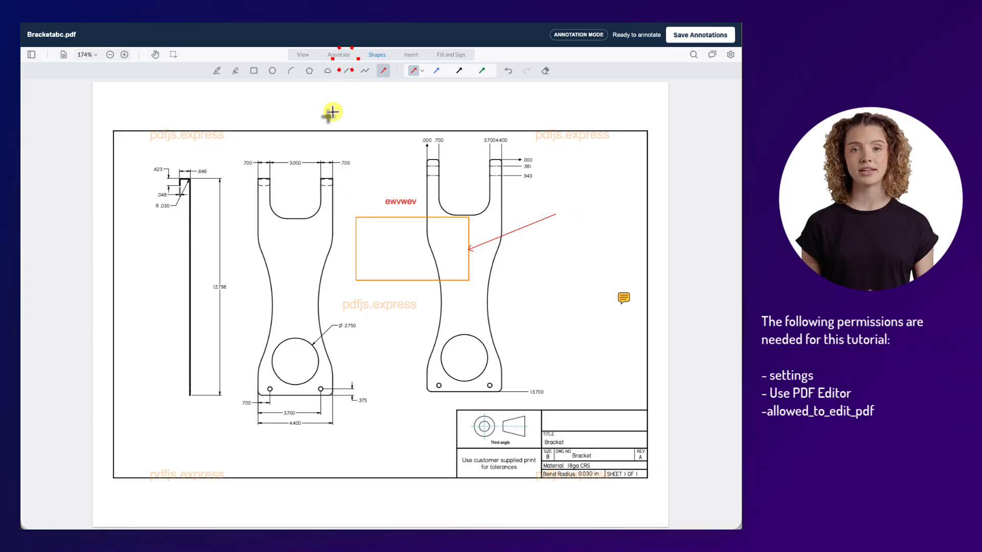
pyautogui.click(341, 61)
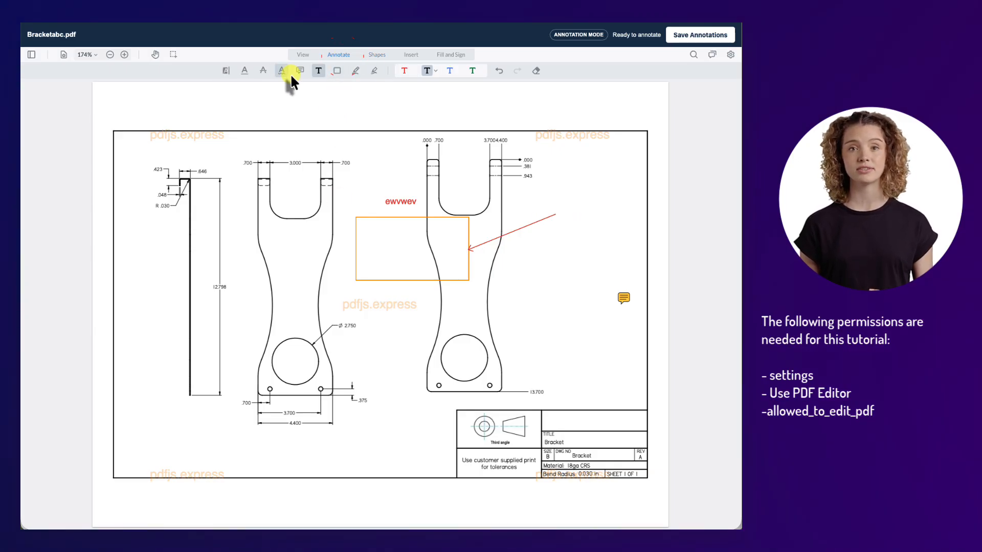
pyautogui.click(316, 71)
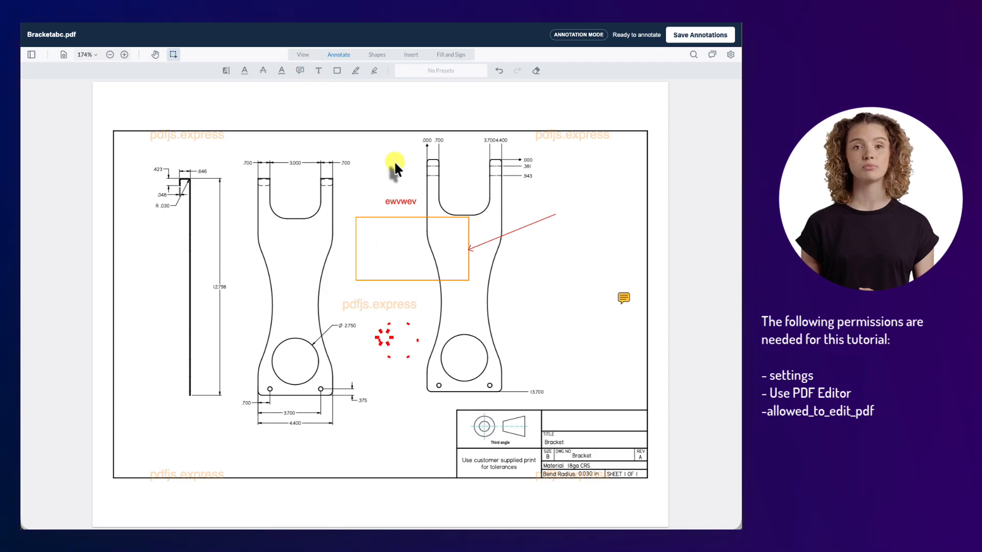
pyautogui.click(318, 71)
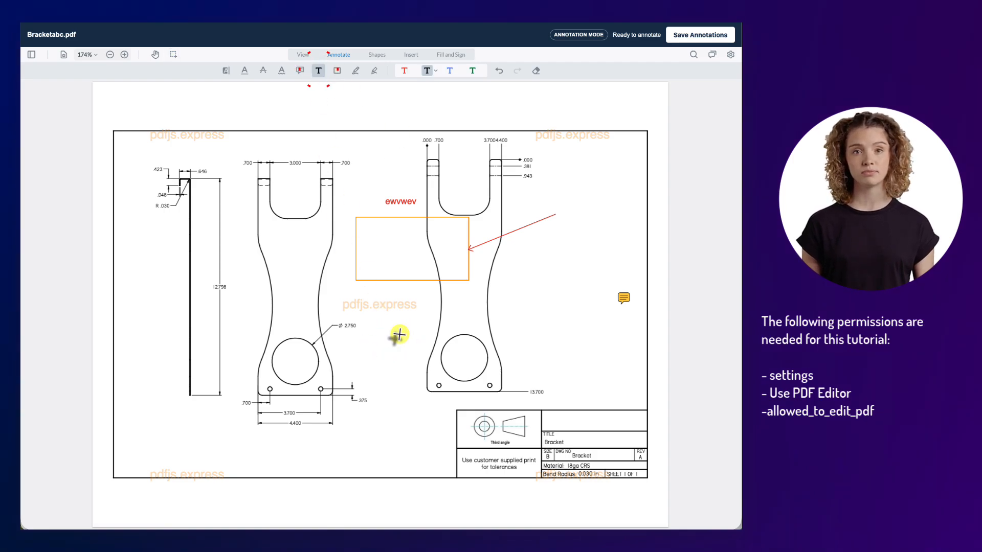
pyautogui.click(404, 340)
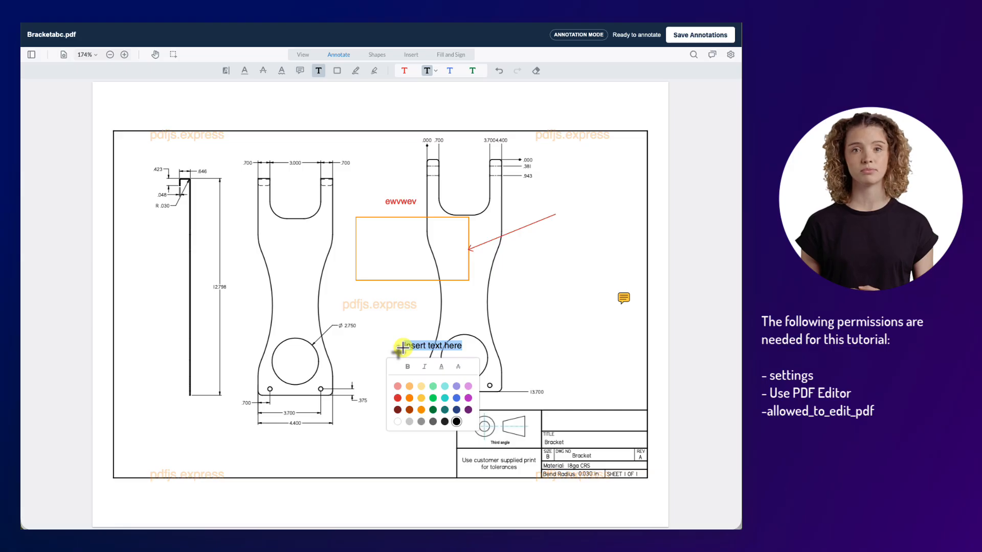
pyautogui.write('test text')
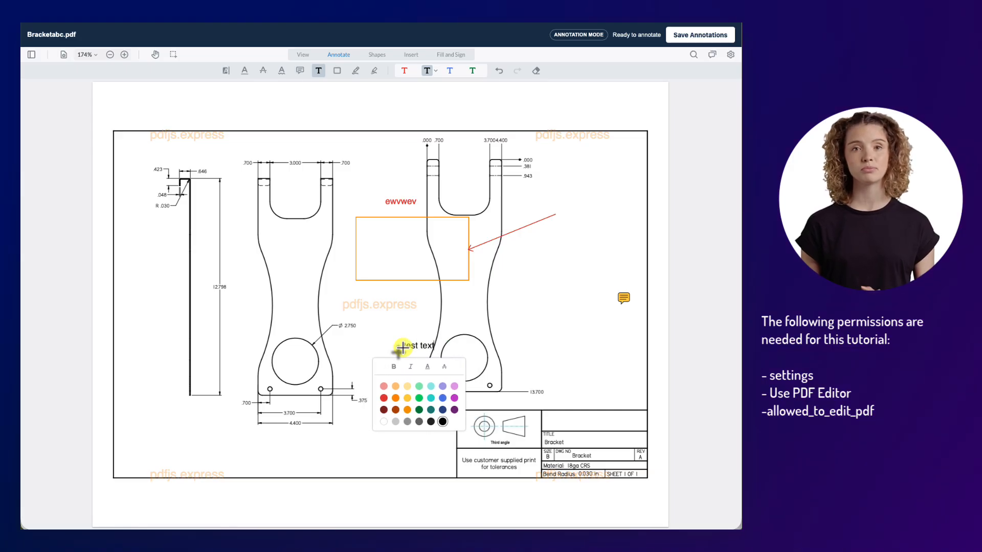
pyautogui.click(523, 307)
pyautogui.click(550, 262)
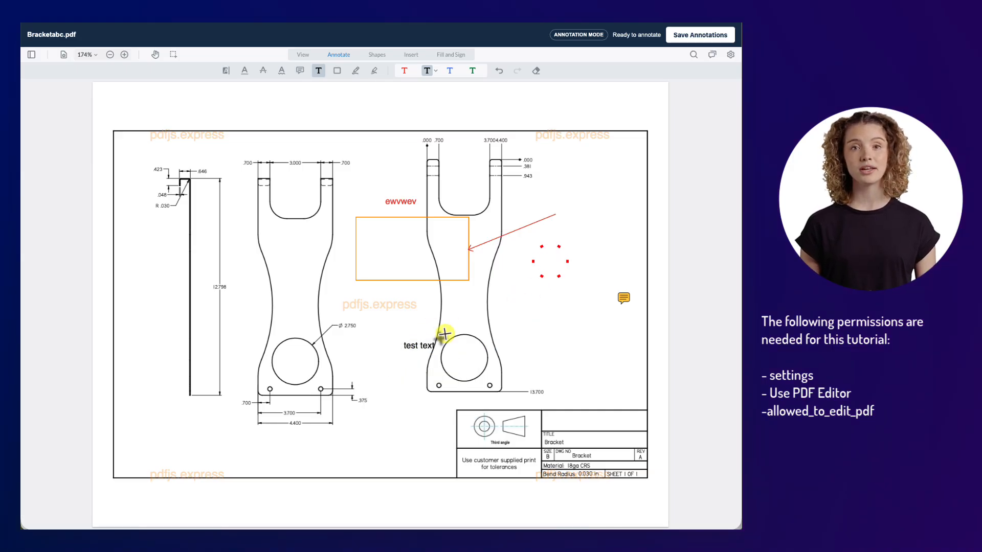
pyautogui.click(714, 35)
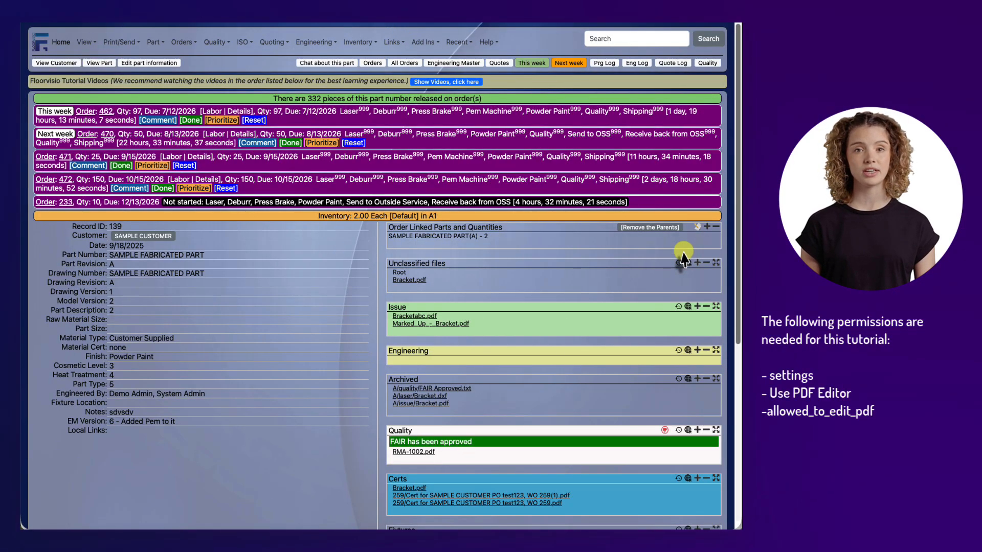
# Review the document history of the part's Issue files for the saved annotations, and close the history
pyautogui.click(678, 263)
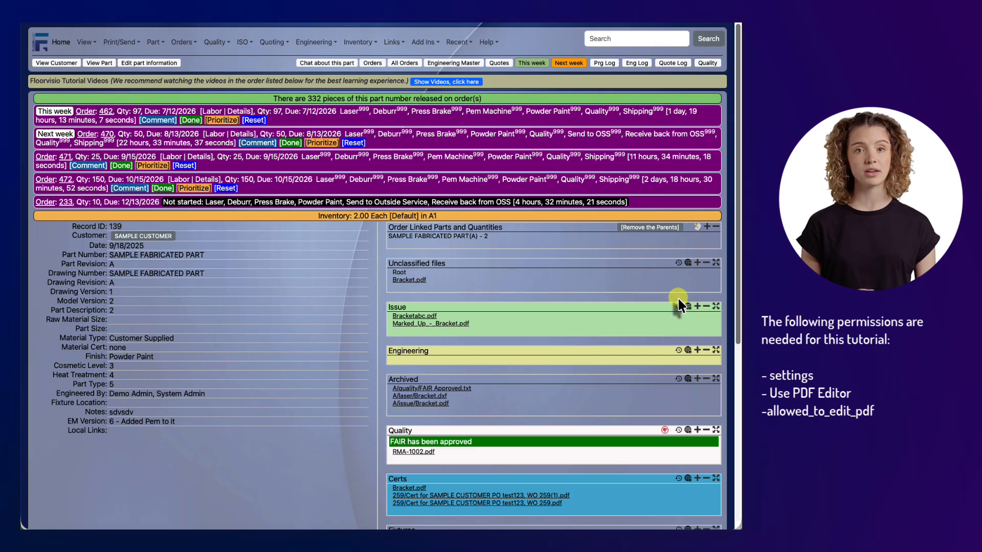
pyautogui.scroll(-1, 699, 307)
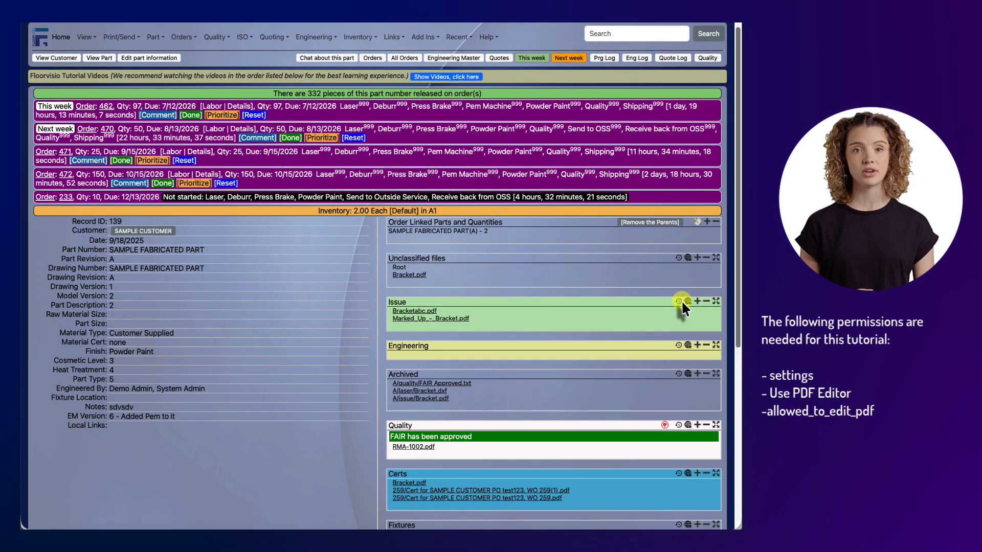
pyautogui.click(678, 301)
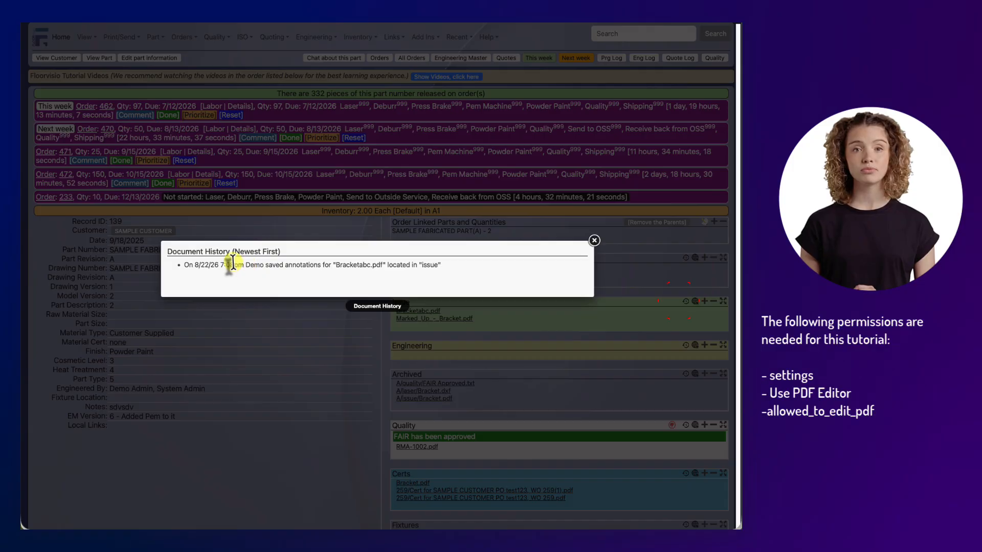
pyautogui.moveTo(203, 264); pyautogui.dragTo(445, 262)
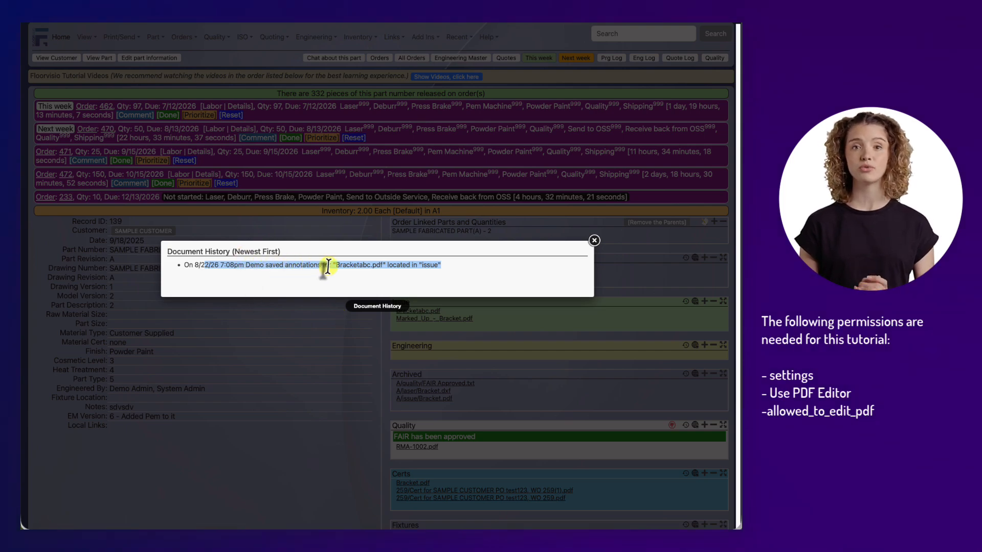
pyautogui.click(592, 242)
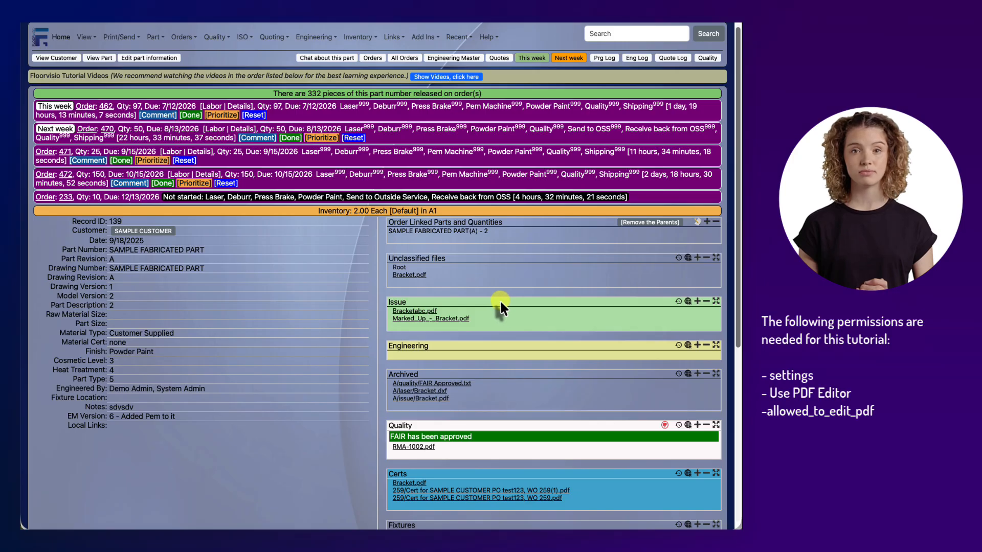
# Reopen the issue file Bracketabc.pdf and preview printing all pages with annotations at High quality, cancelling before it prints
pyautogui.click(416, 310)
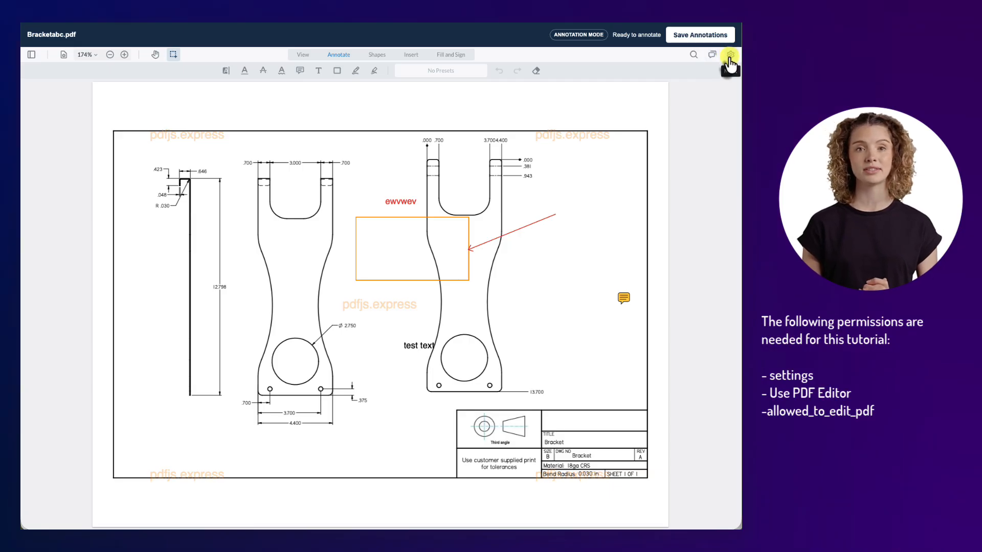
pyautogui.click(729, 56)
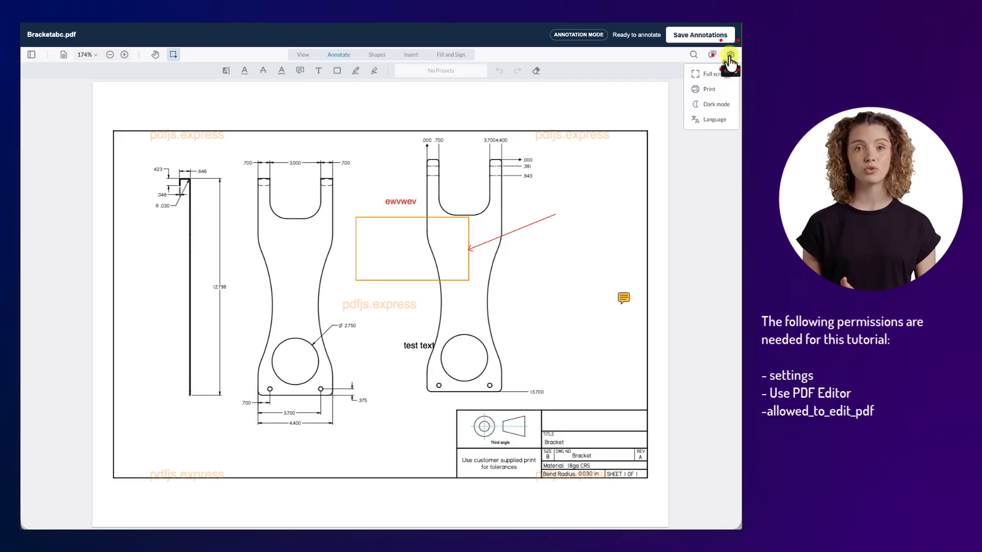
pyautogui.click(704, 88)
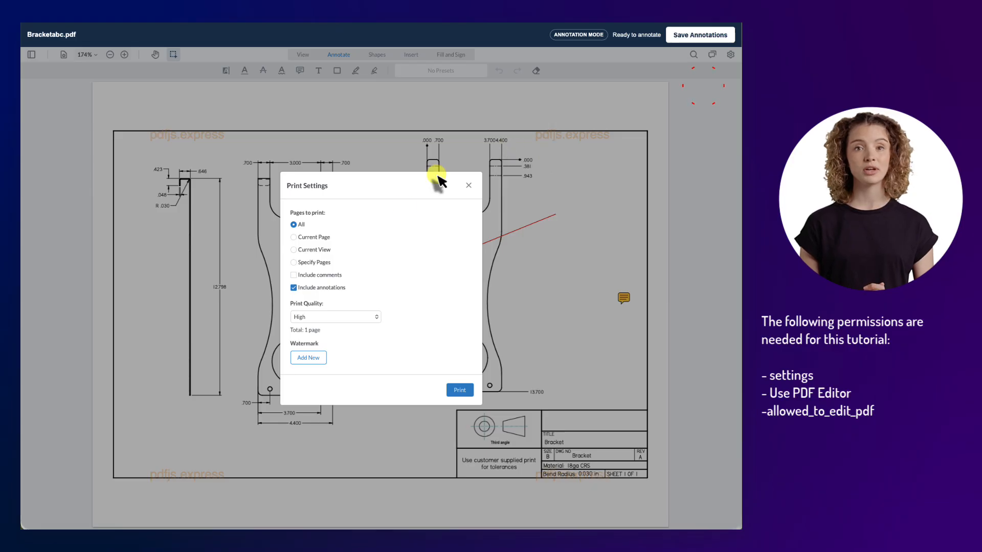
pyautogui.click(365, 317)
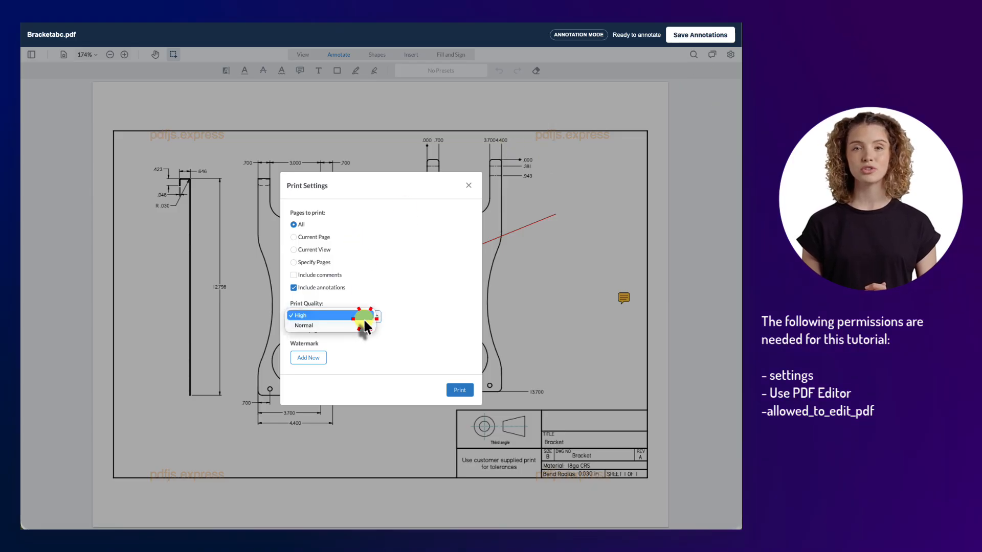
pyautogui.click(354, 316)
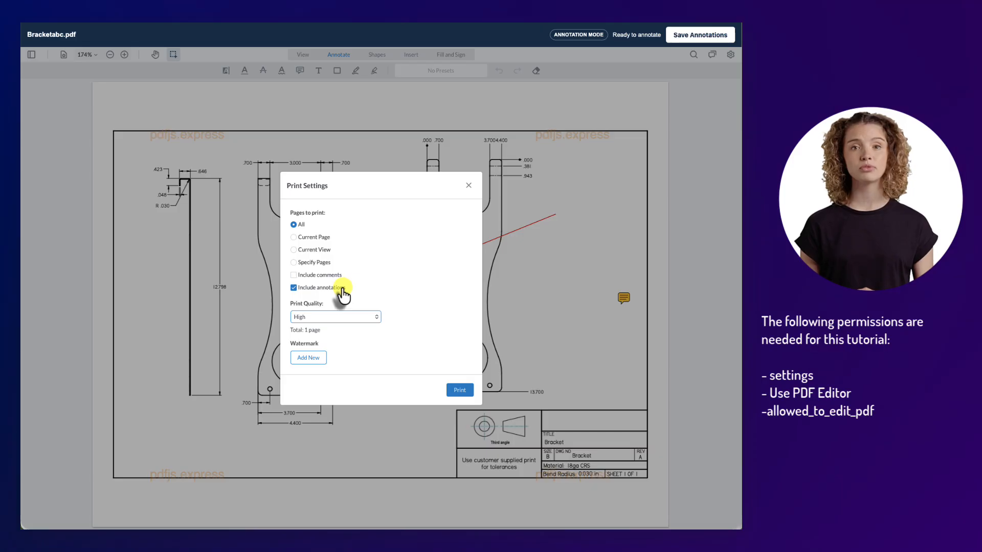
pyautogui.click(460, 391)
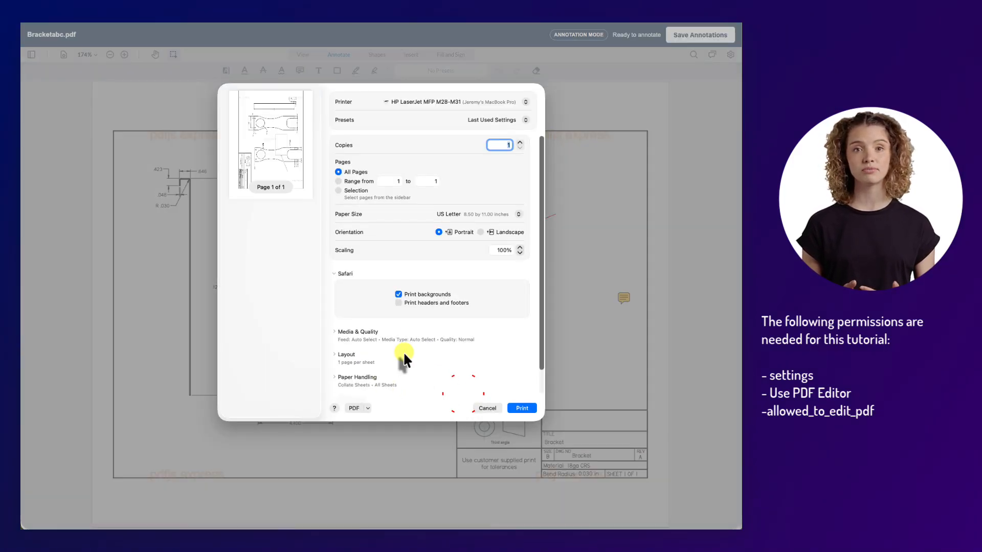
pyautogui.click(487, 408)
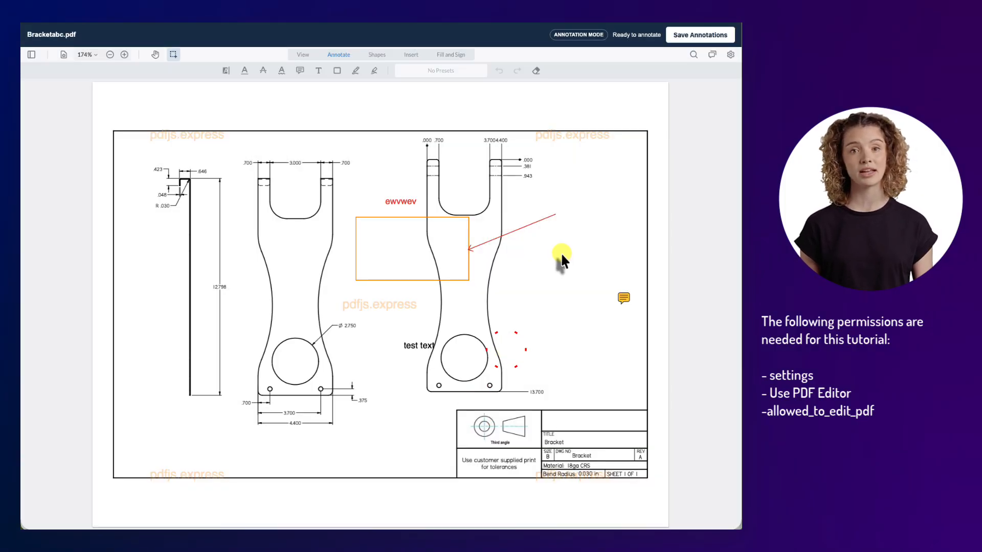